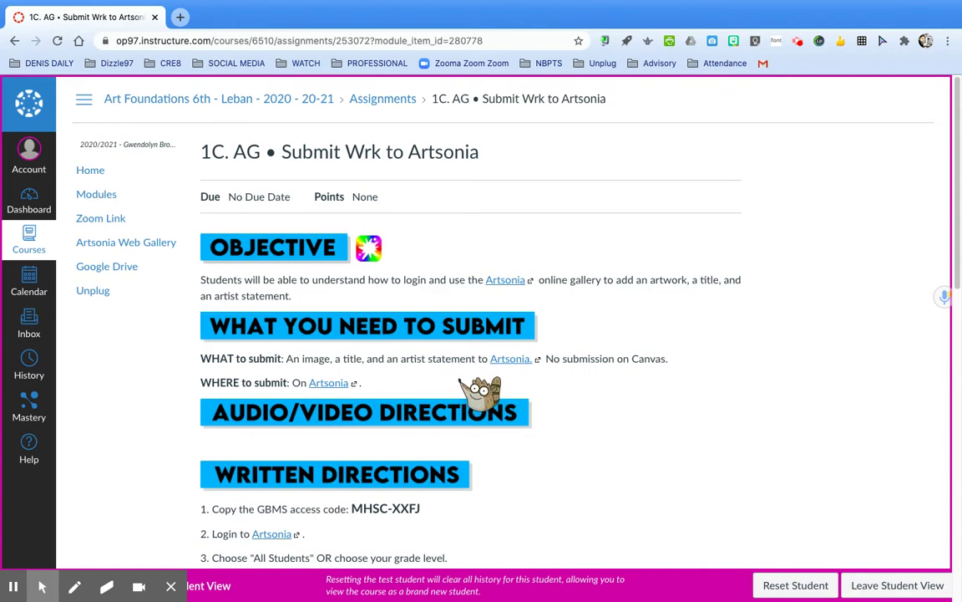
- Copy the GBMS class access code from the assignment's Written Directions
scroll(681, 386, "down", 5)
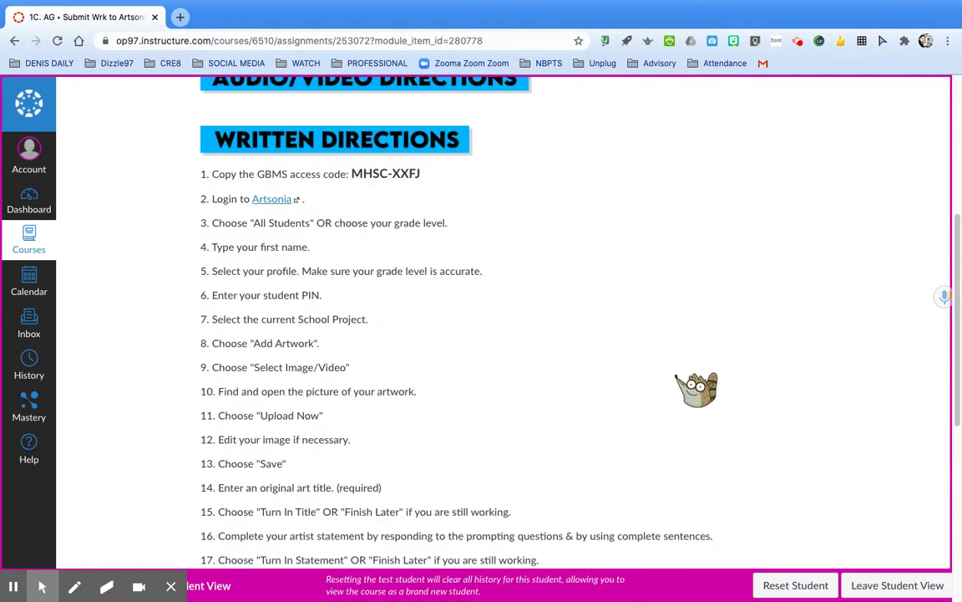
left_click_drag(420, 174, 361, 174)
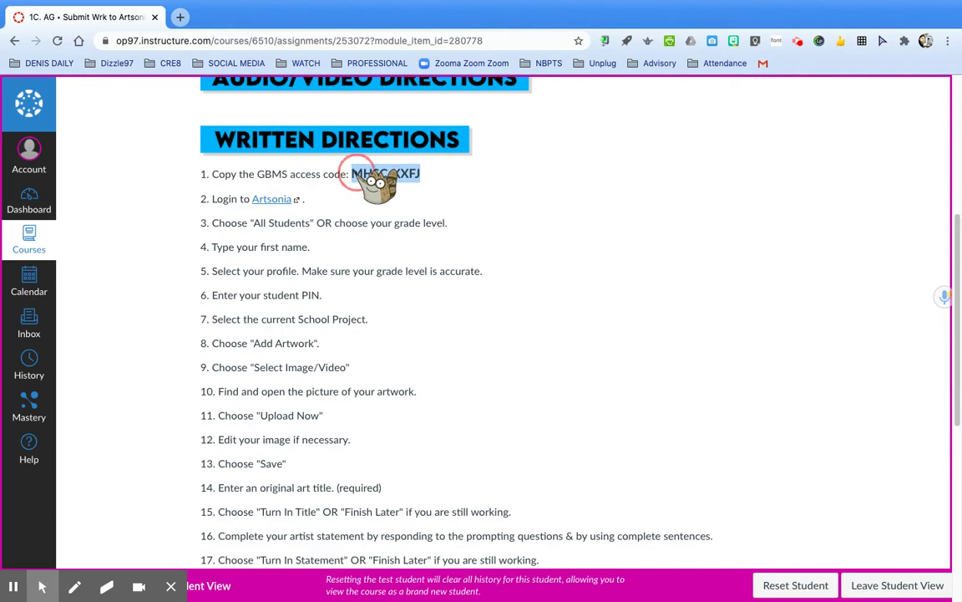
right_click(364, 173)
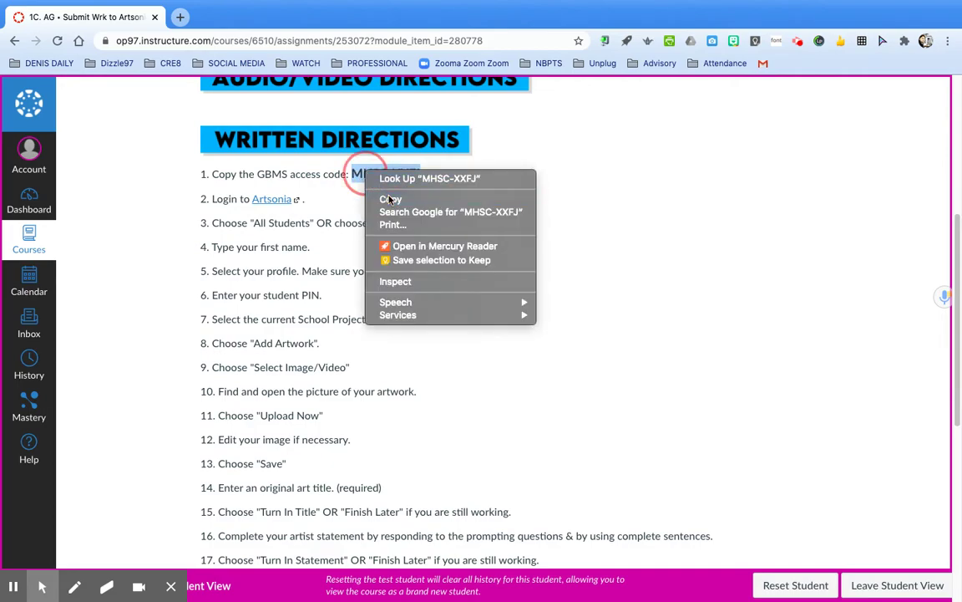
left_click(389, 199)
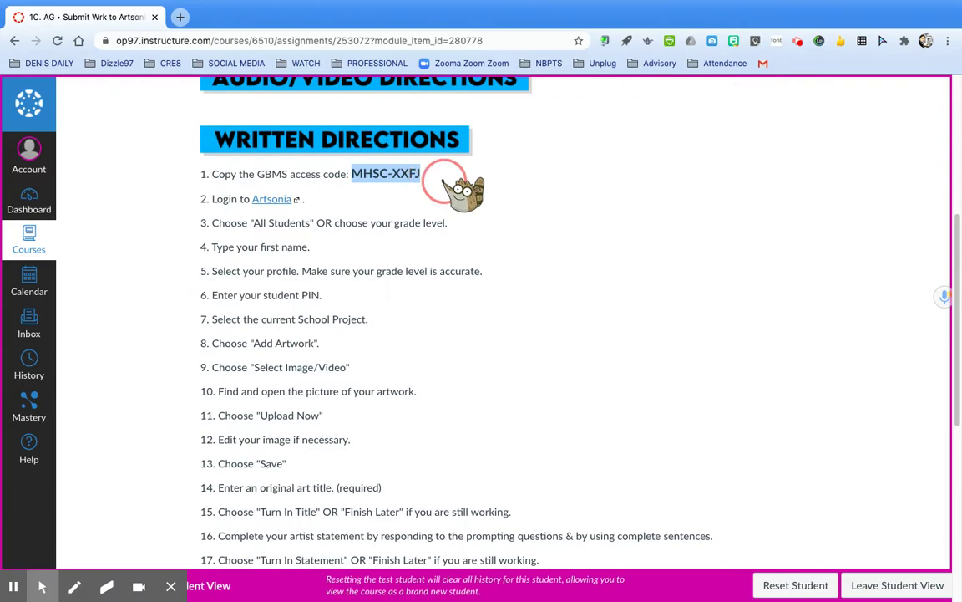
- Follow the Artsonia link past the redirect notice and log in with the pasted access code
left_click(268, 200)
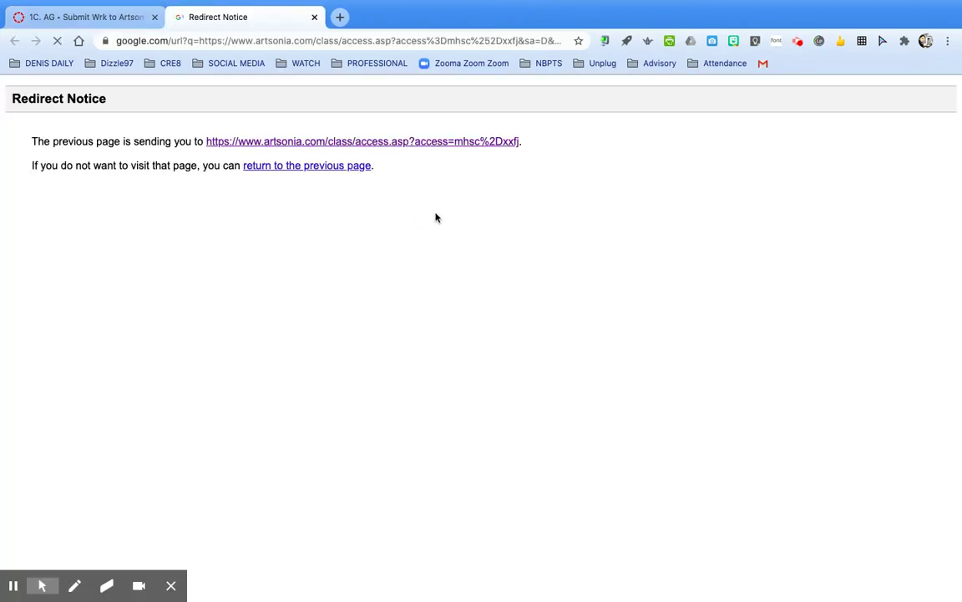
left_click(411, 142)
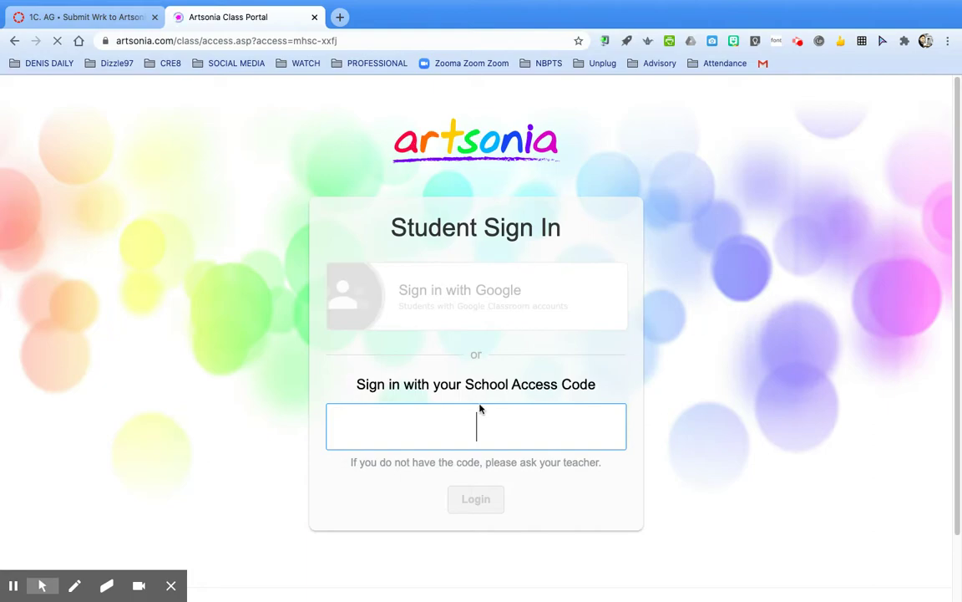
right_click(477, 425)
left_click(519, 466)
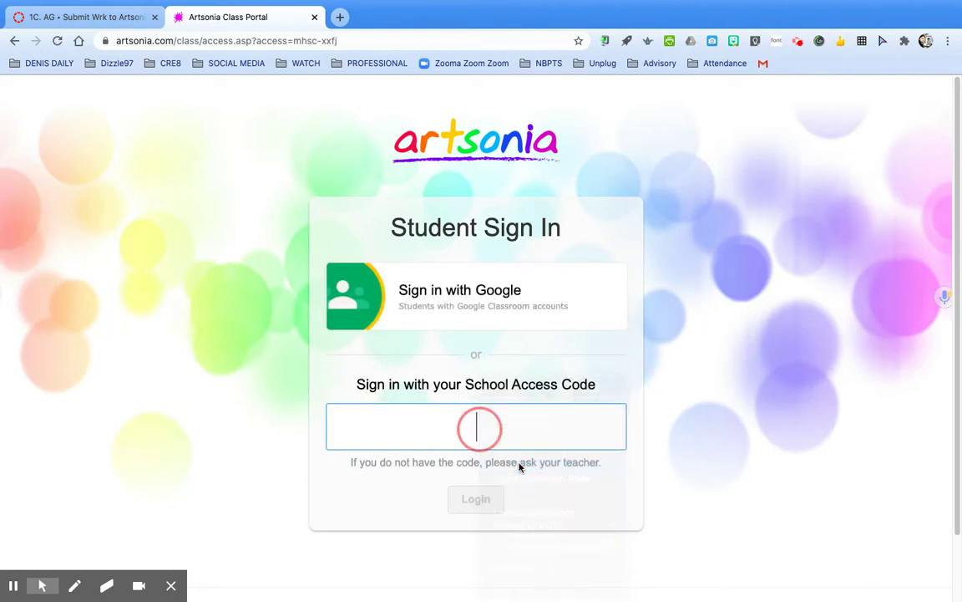
left_click(485, 498)
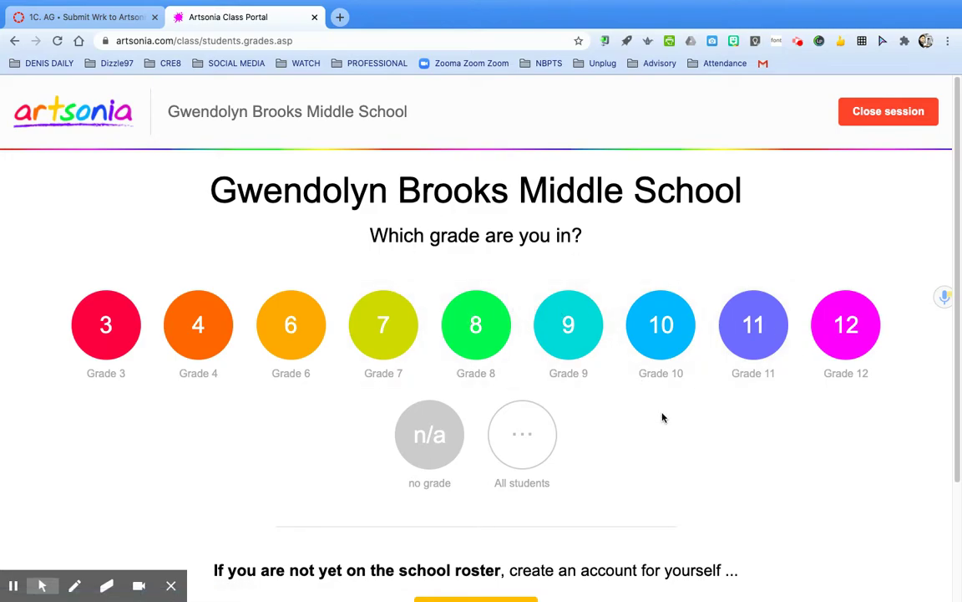
- Search All students for the student's first name and select their profile
left_click(528, 436)
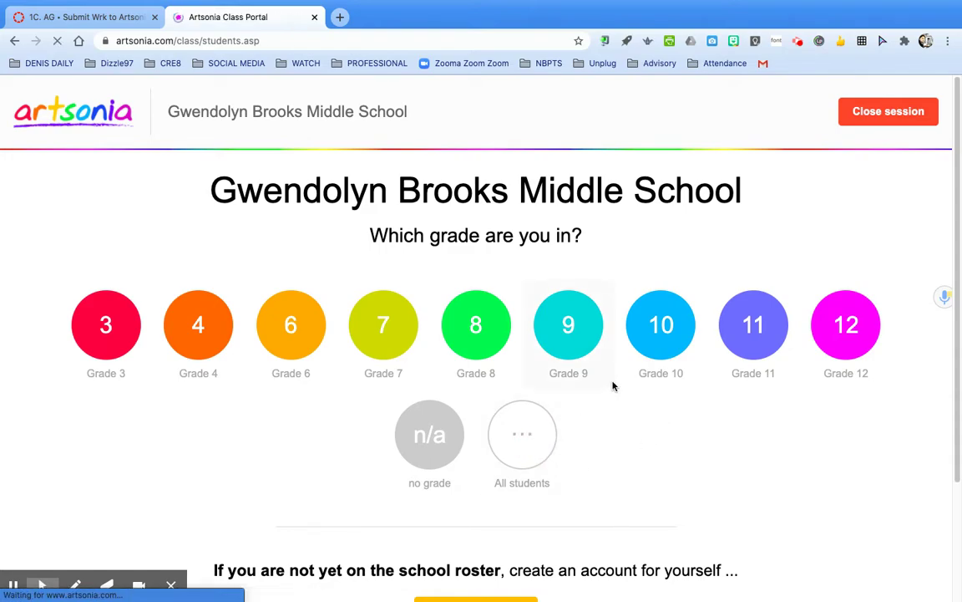
left_click(497, 335)
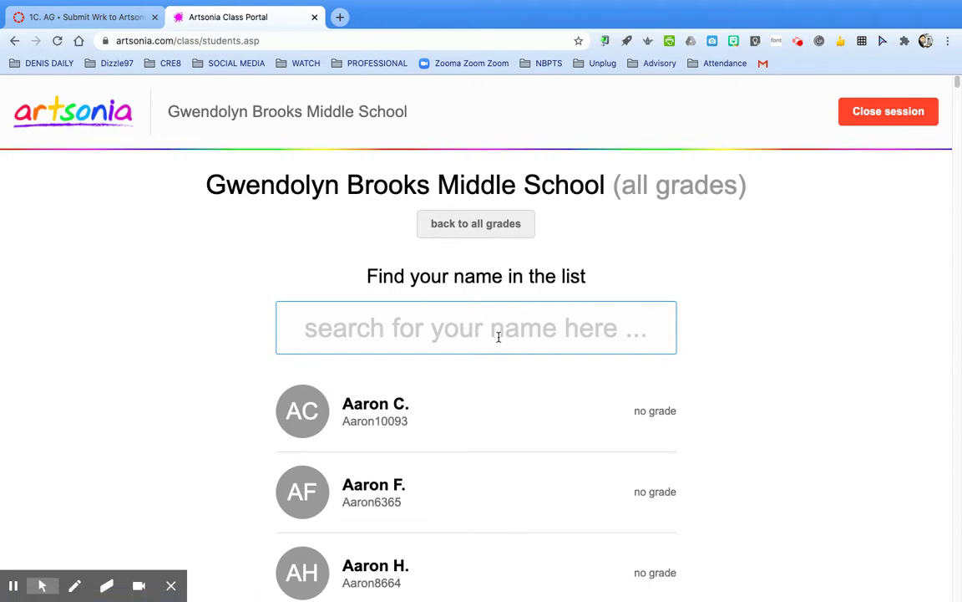
type("iggy")
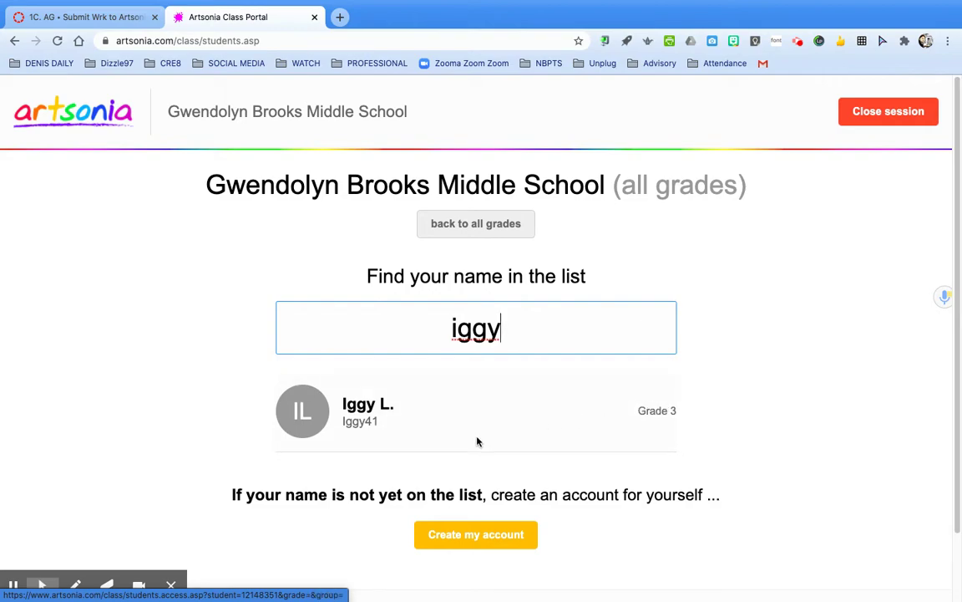
left_click(365, 414)
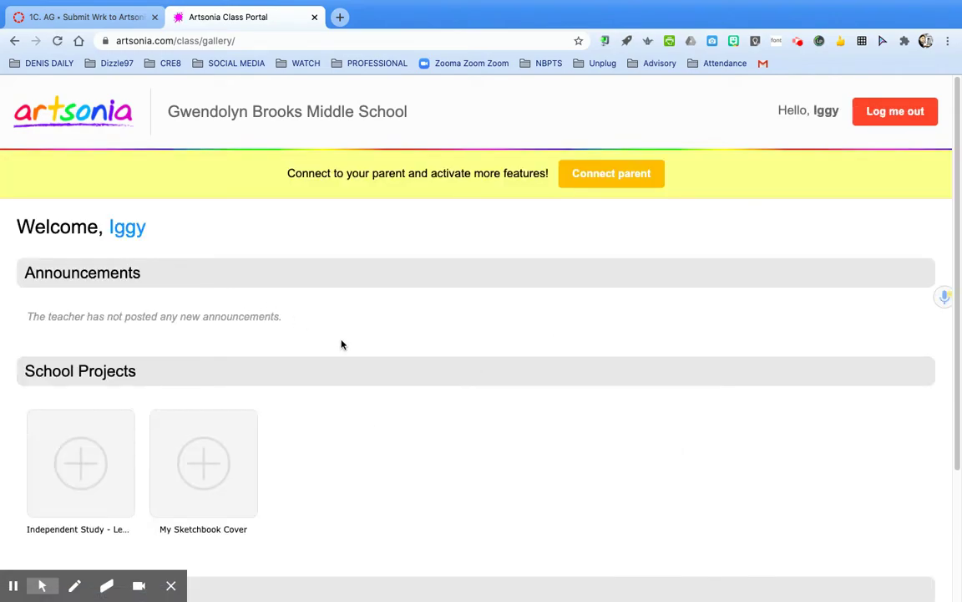
- Open the My Sketchbook Cover project tile and choose Add artwork
scroll(342, 343, "down", 3)
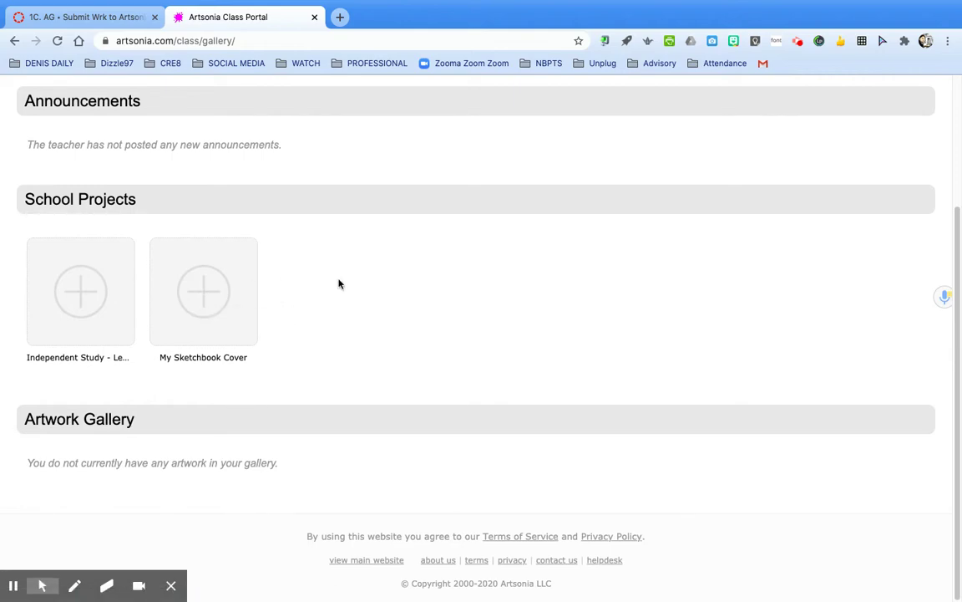
left_click(205, 291)
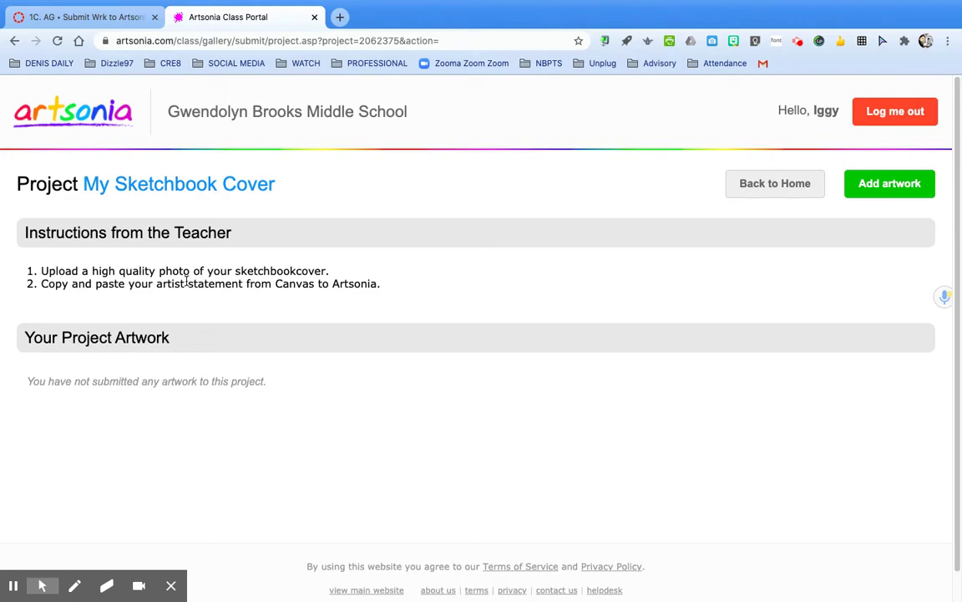
left_click(892, 184)
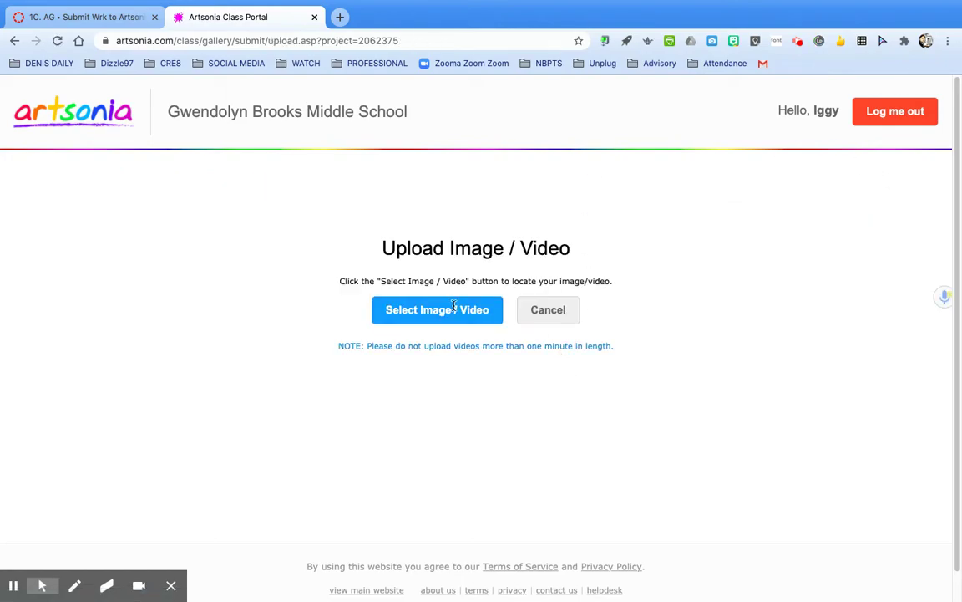
- Upload artsonia_icon-removebg-preview (1).png from the Desktop
left_click(449, 310)
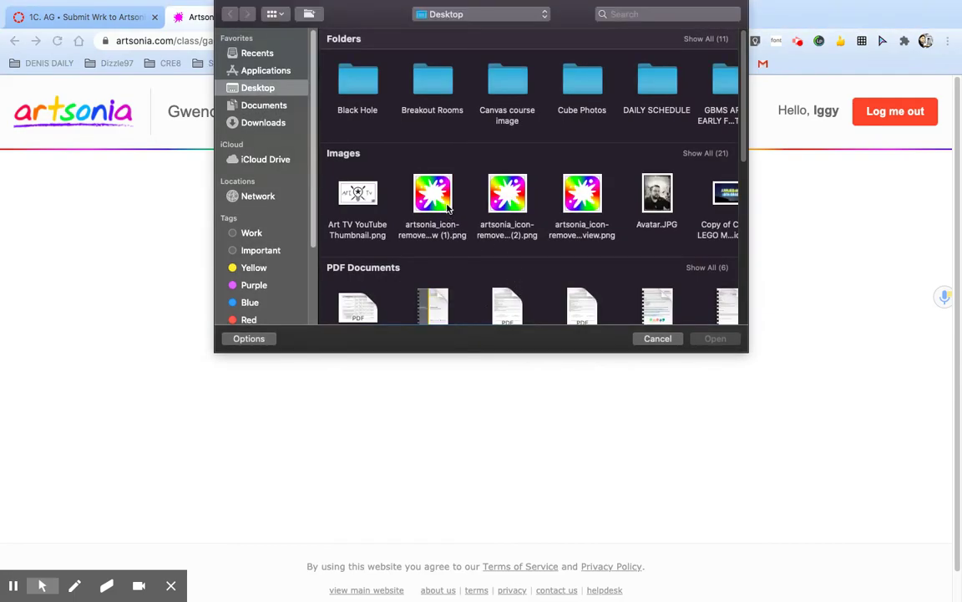
double_click(405, 190)
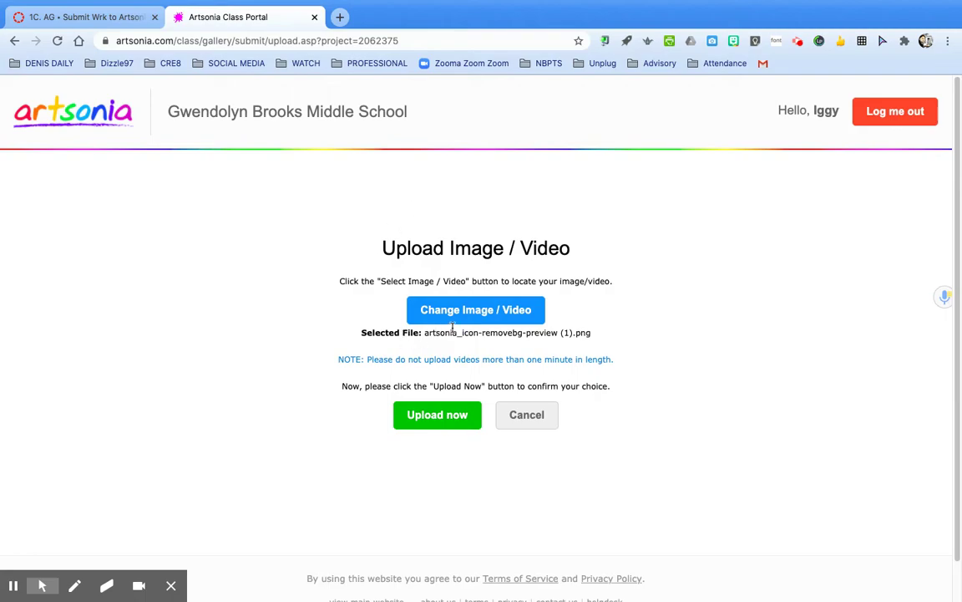
left_click(450, 415)
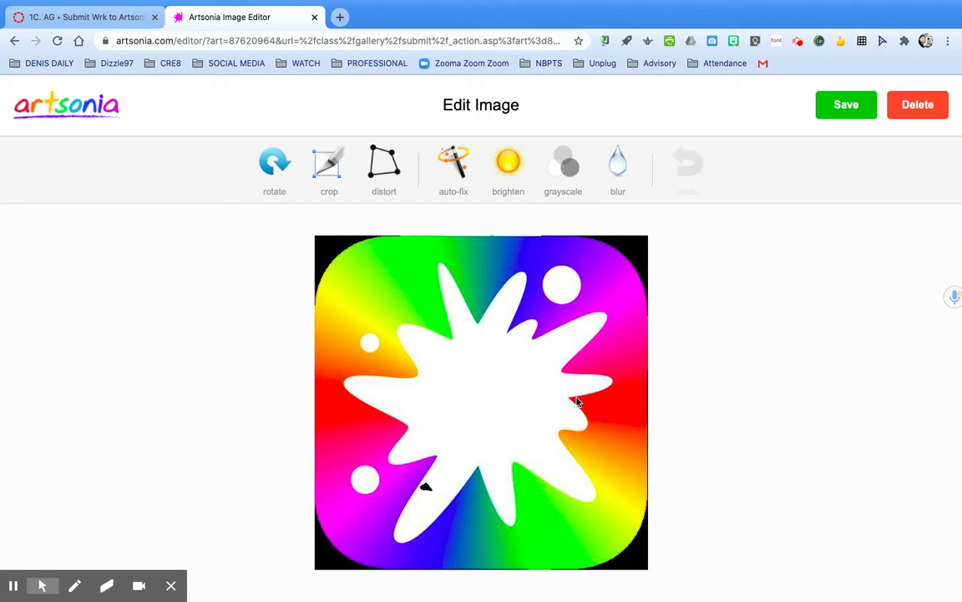
- Rotate the image back to its original orientation and leave crop mode without cropping
left_click(276, 165)
left_click(275, 165)
left_click(276, 165)
left_click(276, 166)
left_click(330, 169)
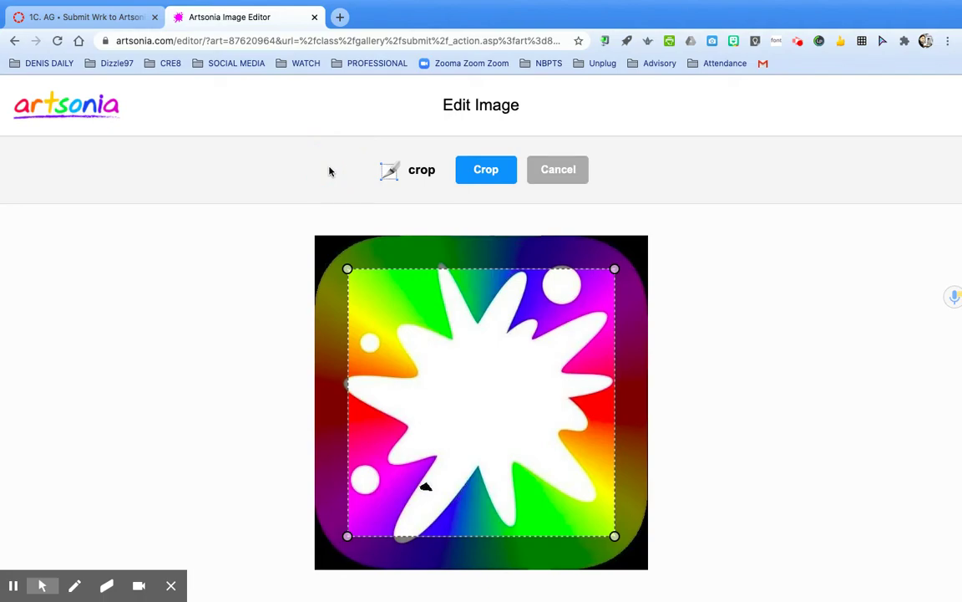
left_click(568, 166)
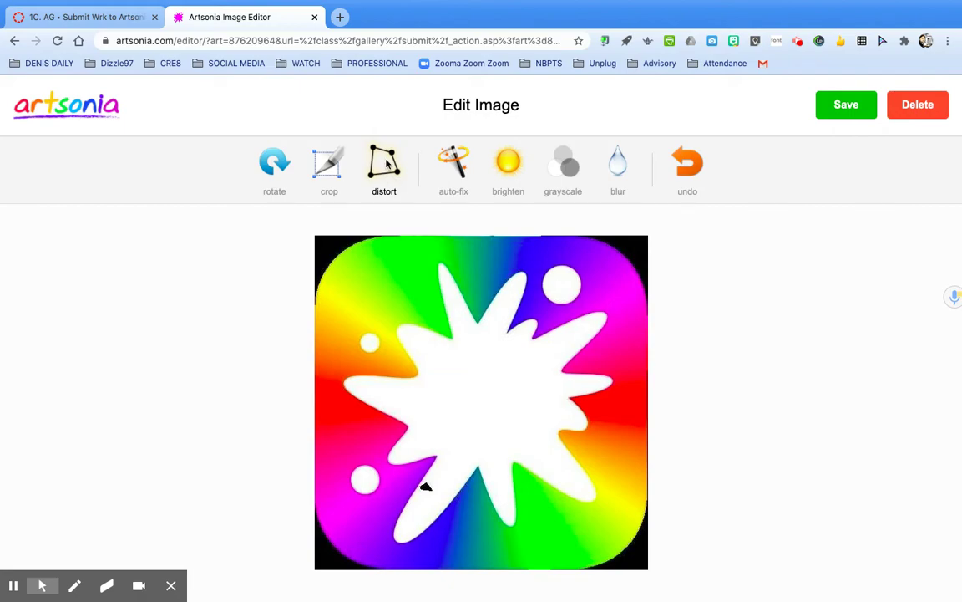
- Try warping the image's top corners, then discard the distortion
left_click(387, 163)
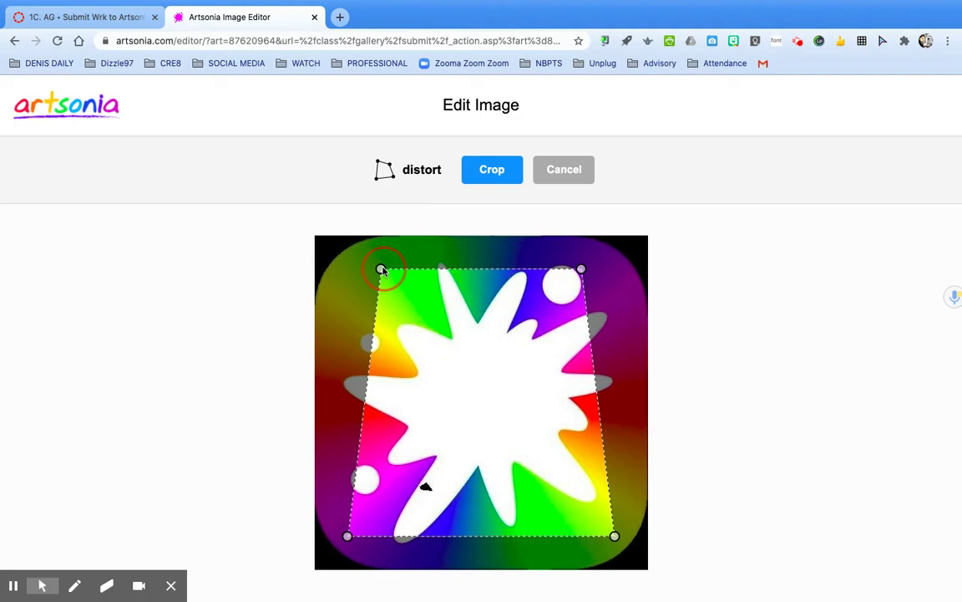
left_click_drag(381, 269, 343, 259)
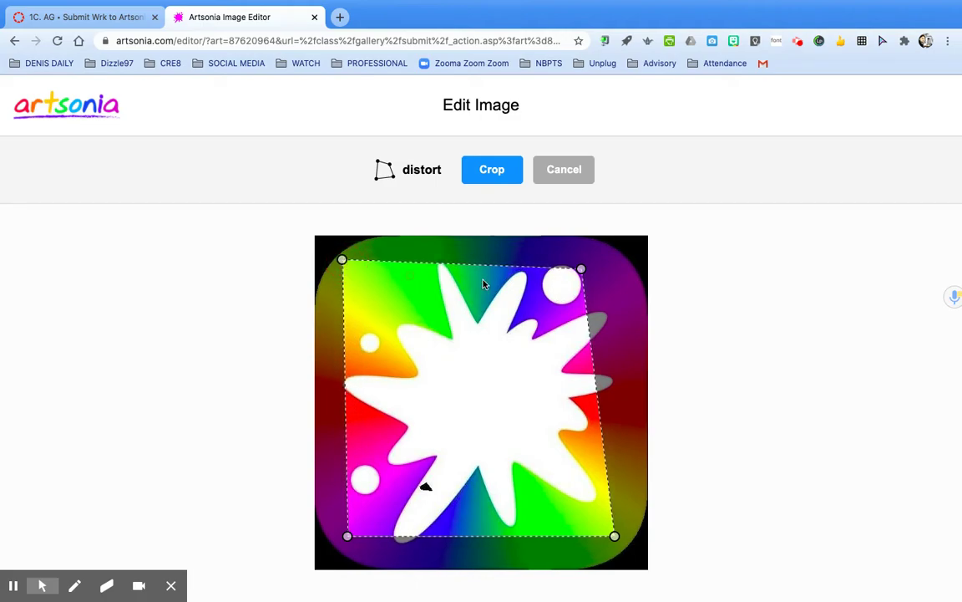
left_click_drag(581, 269, 616, 260)
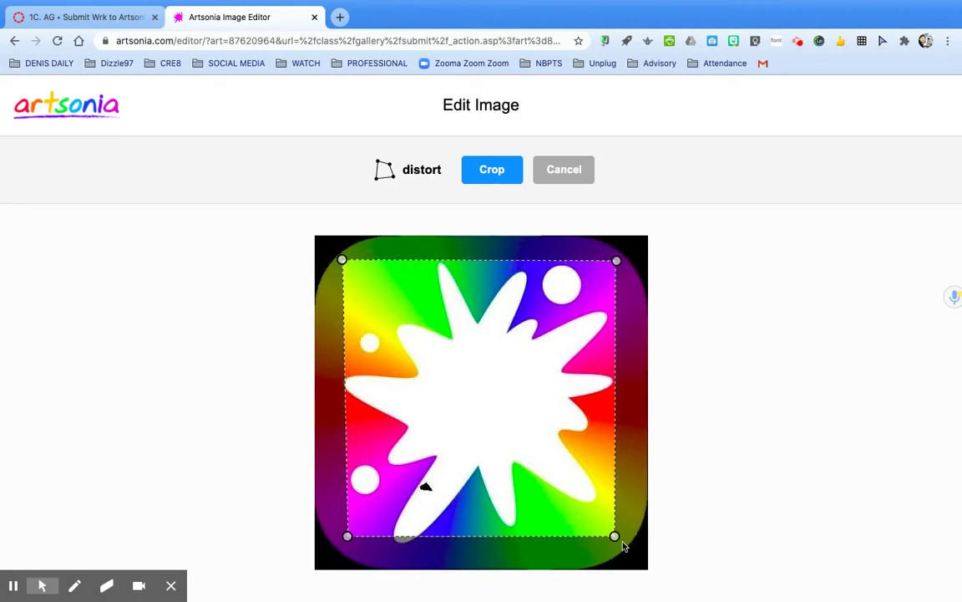
left_click(575, 168)
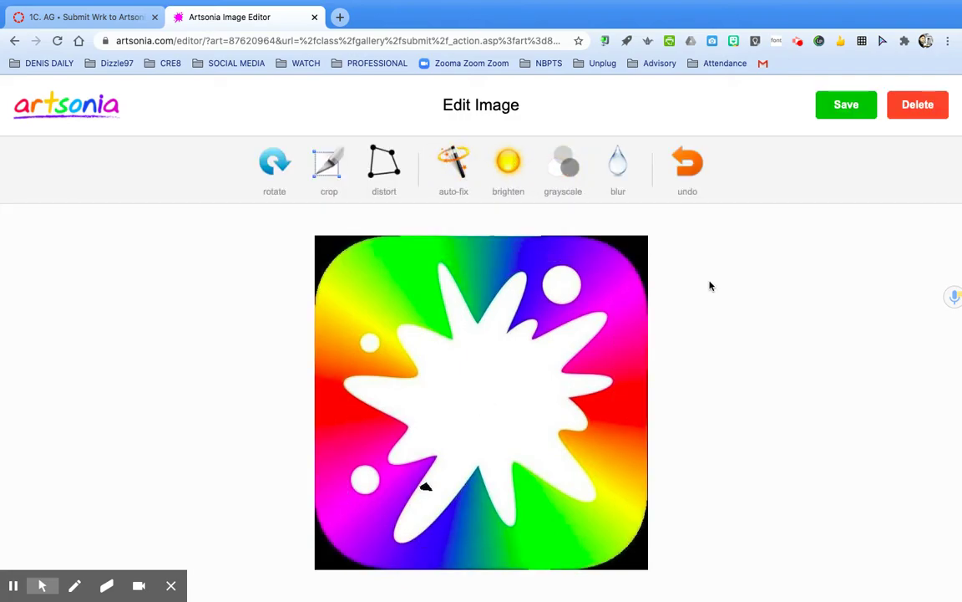
- Blur the upper-left arm of the starburst and save the edited artwork
left_click(617, 164)
left_click_drag(525, 526, 467, 389)
left_click(485, 171)
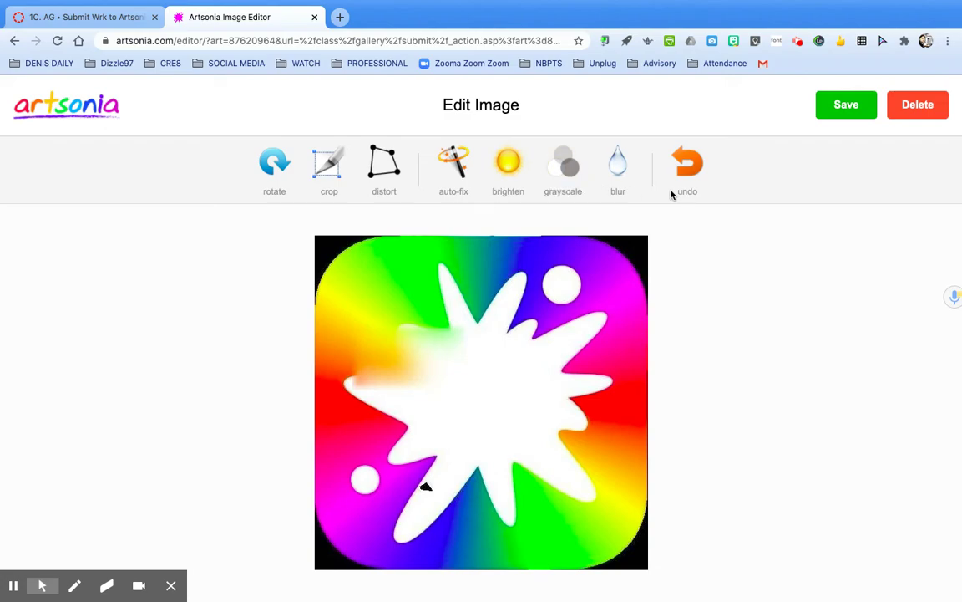
left_click(834, 111)
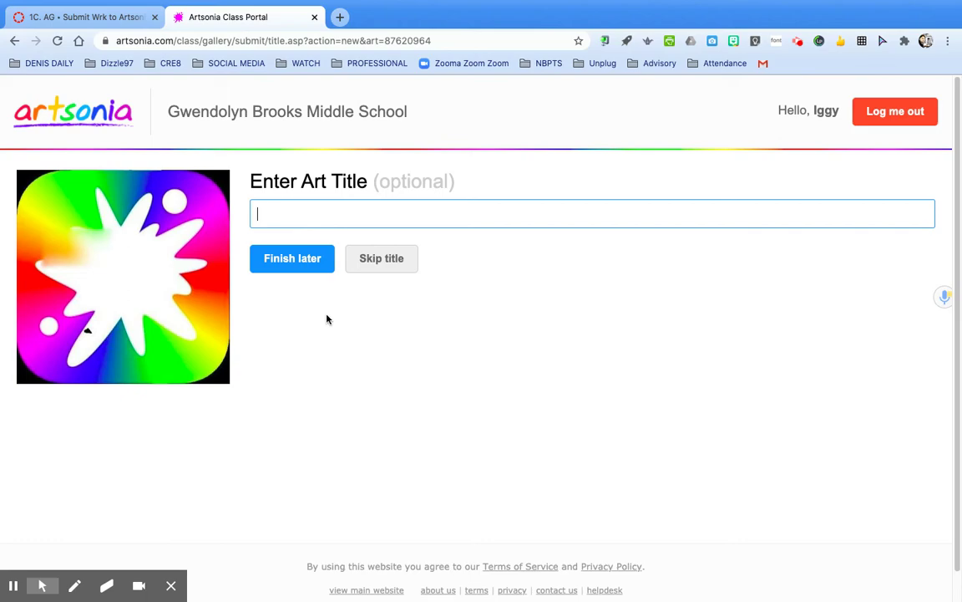
- Enter 'something interesting.' as the art title and turn it in
type("somethin")
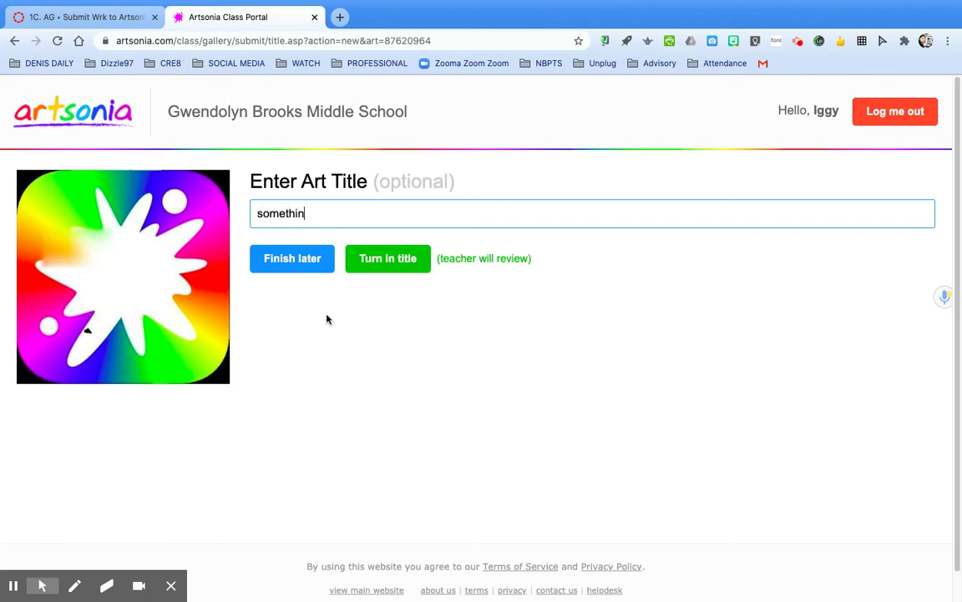
type("g interesting.")
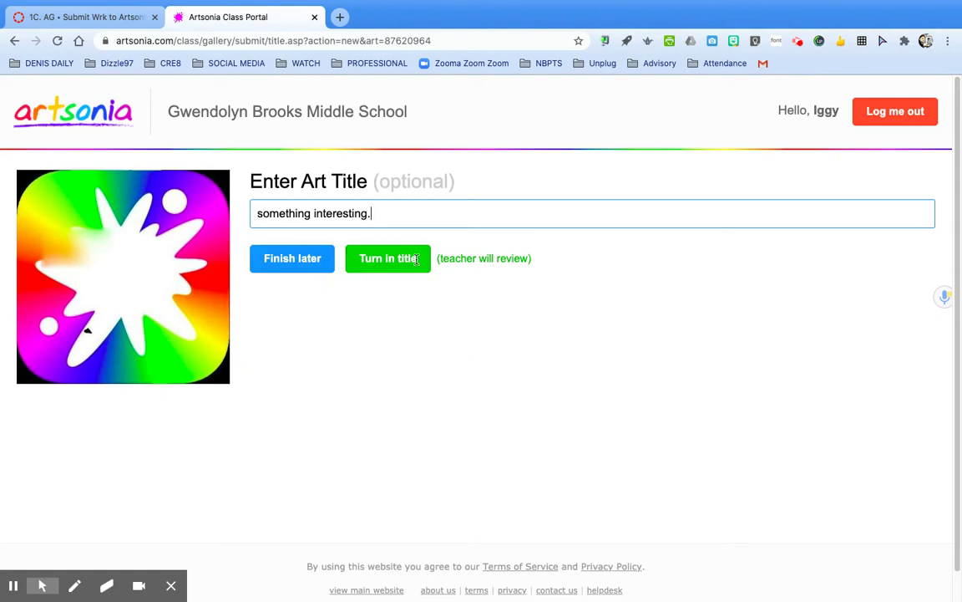
left_click(389, 259)
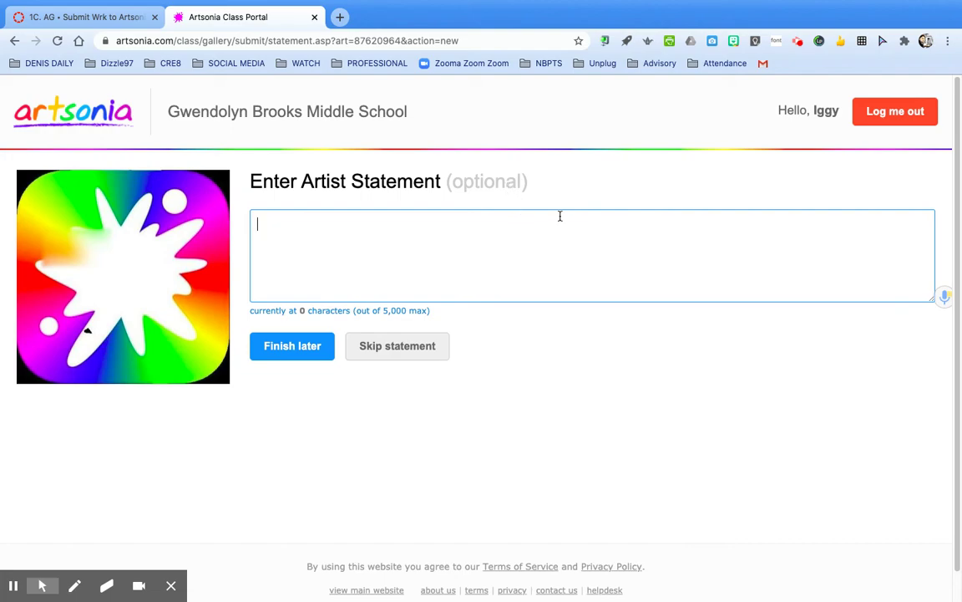
- Enter 'be very descriptive.' as the artist statement and turn it in
type("be v")
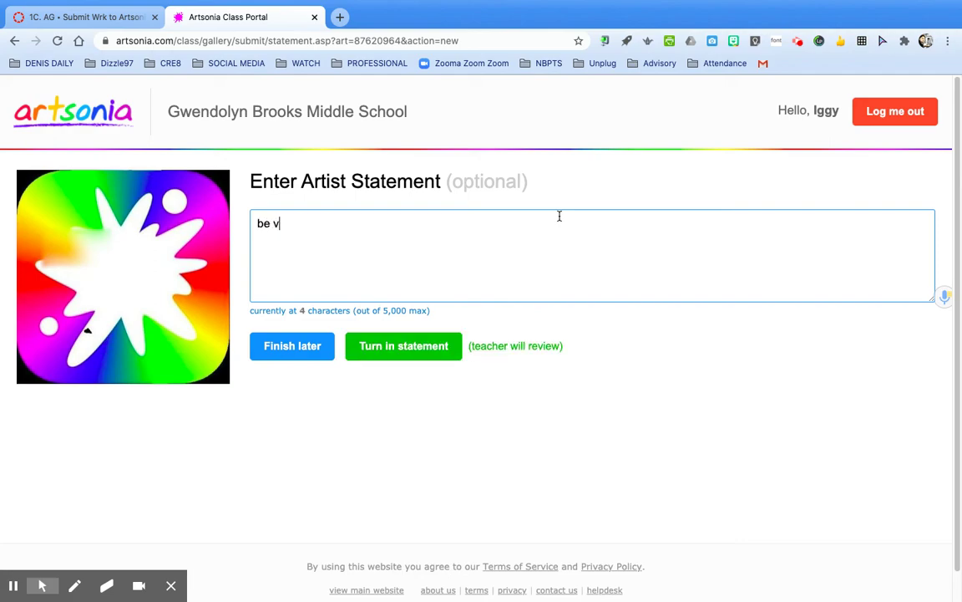
type("ery descrip")
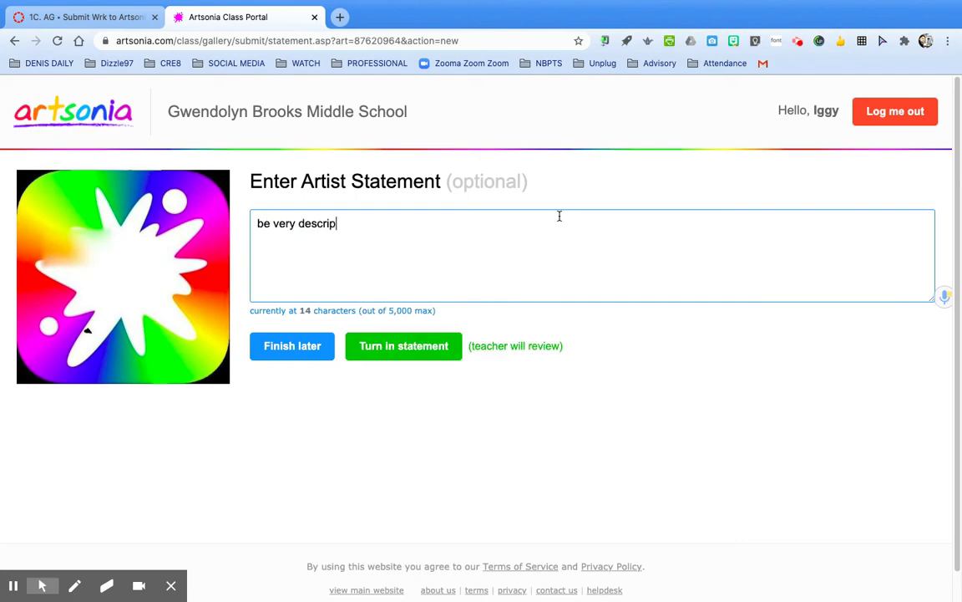
type("tive.")
left_click(414, 346)
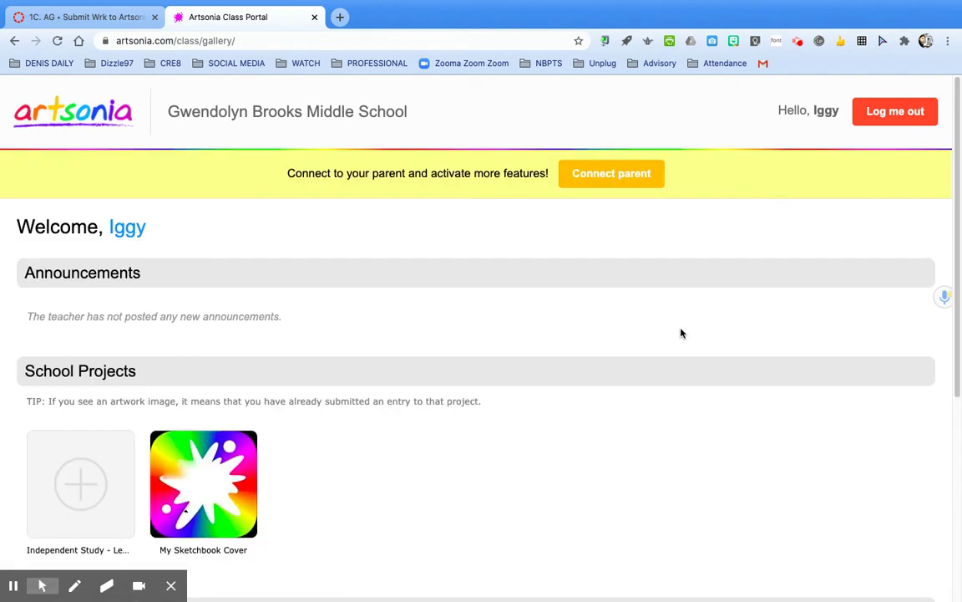
- Open View details for My Sketchbook Cover in the Artwork Gallery and review its review status
scroll(660, 332, "down", 5)
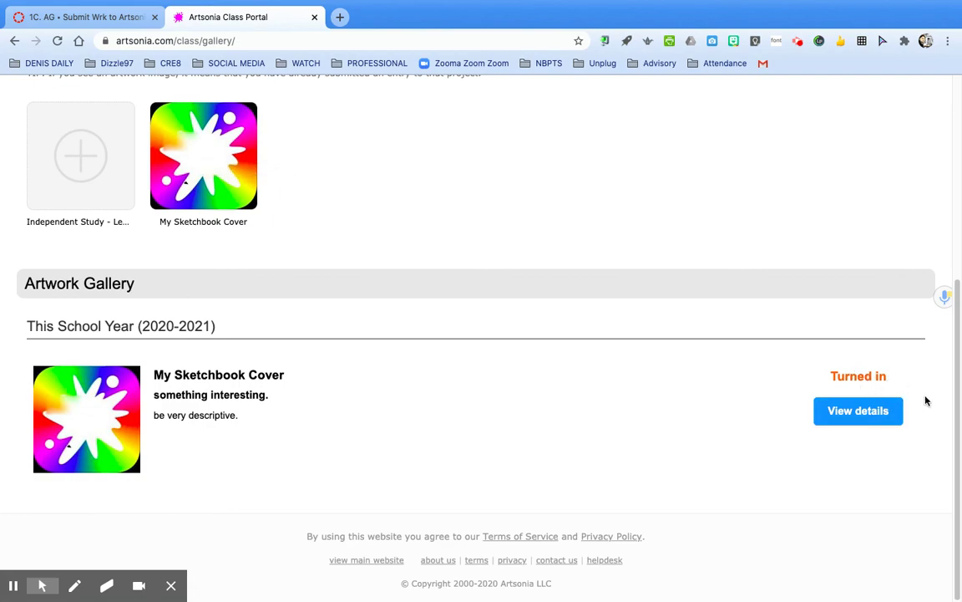
left_click(872, 411)
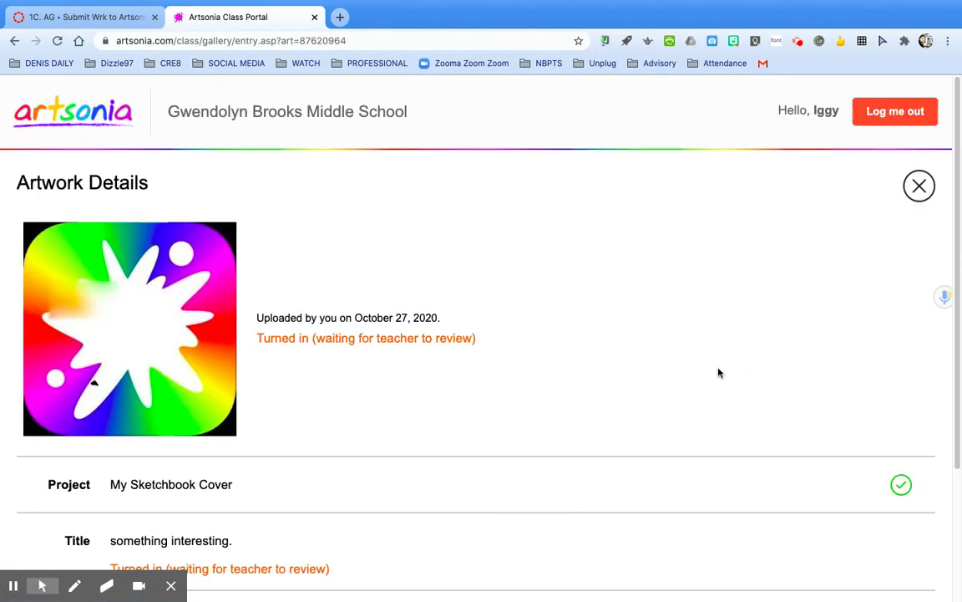
scroll(718, 372, "down", 2)
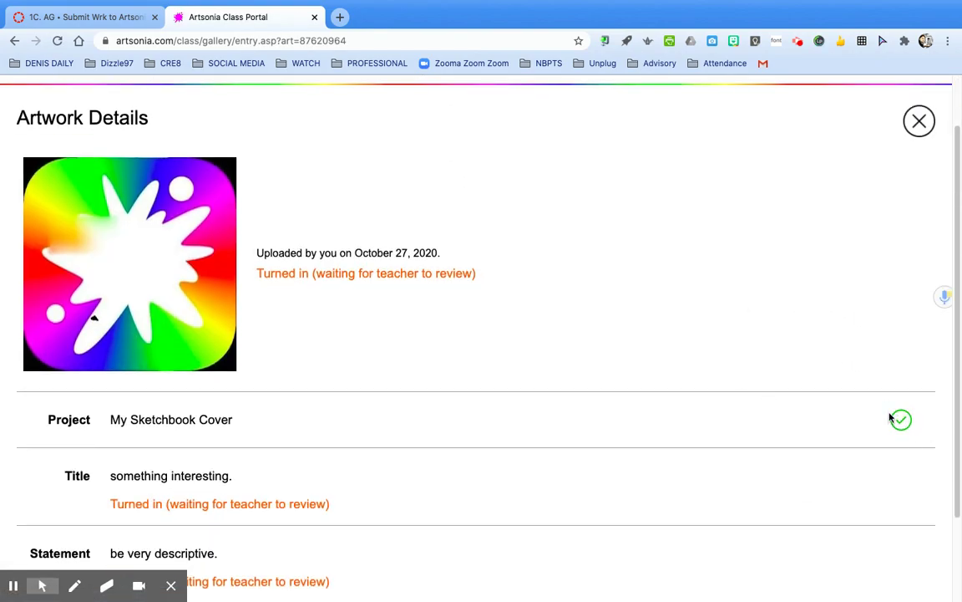
scroll(698, 351, "down", 3)
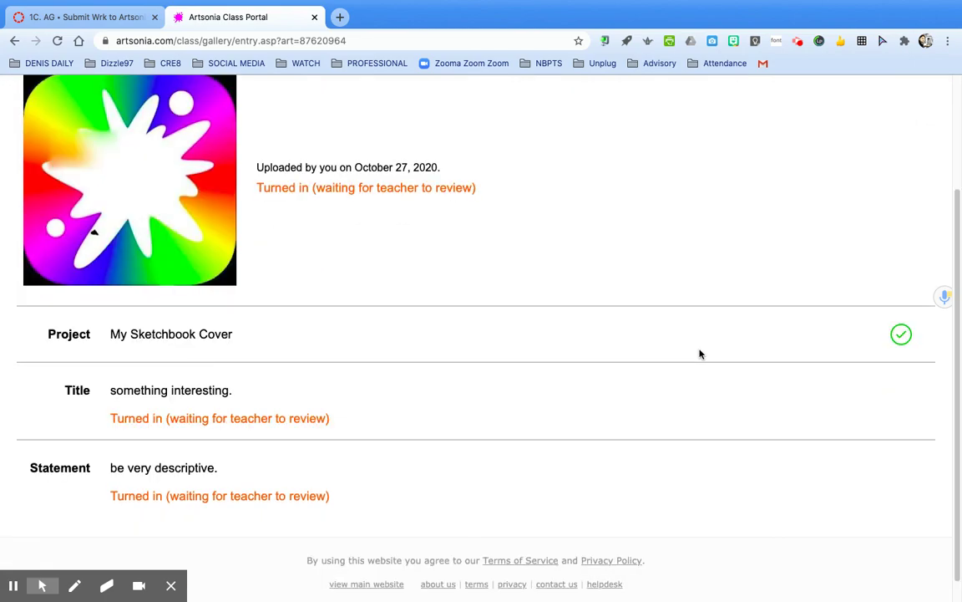
scroll(701, 354, "up", 5)
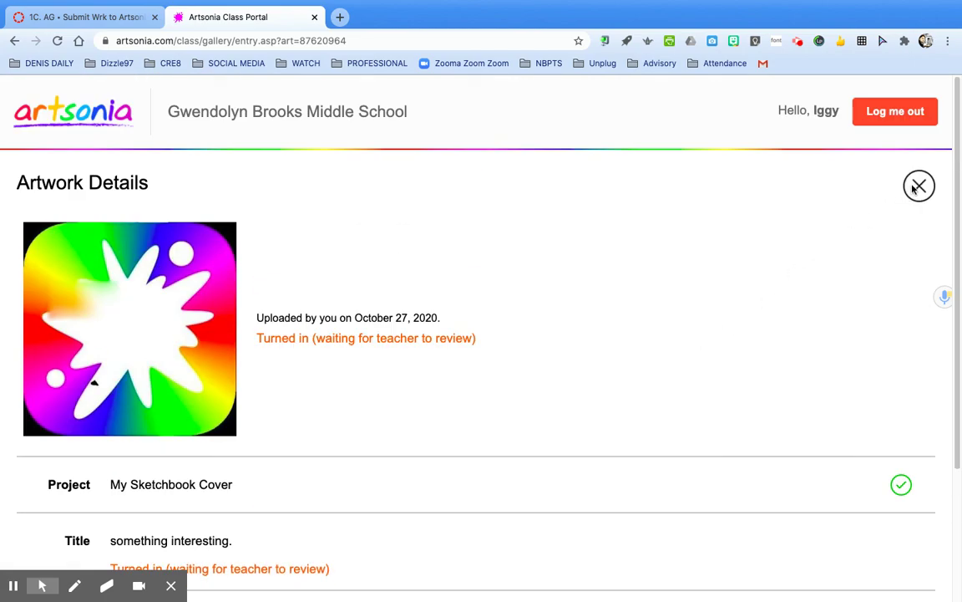